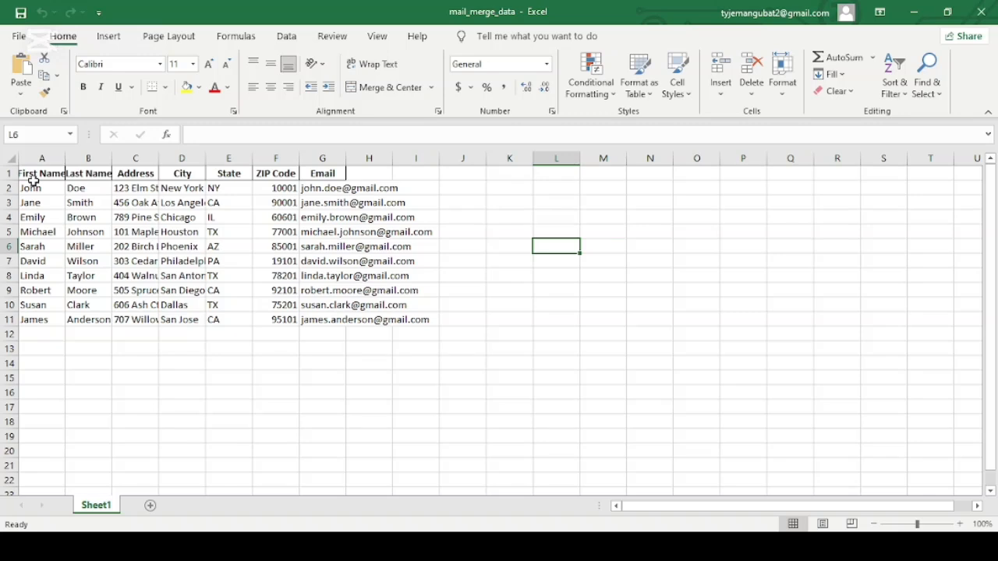
Review the recipient list's columns from First Name to Email and save the mail_merge_data workbook
left_click_drag(34, 181, 325, 155)
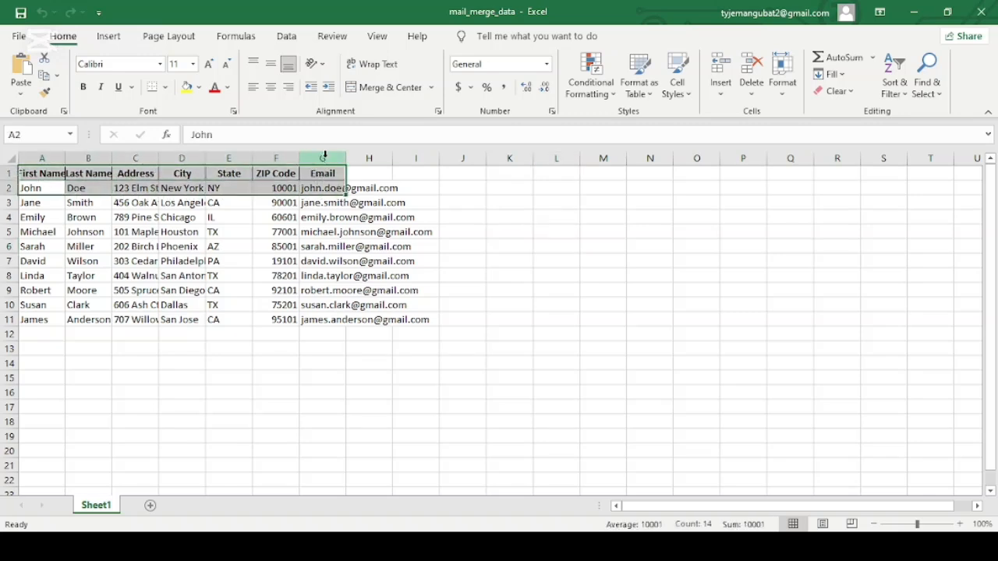
left_click(637, 409)
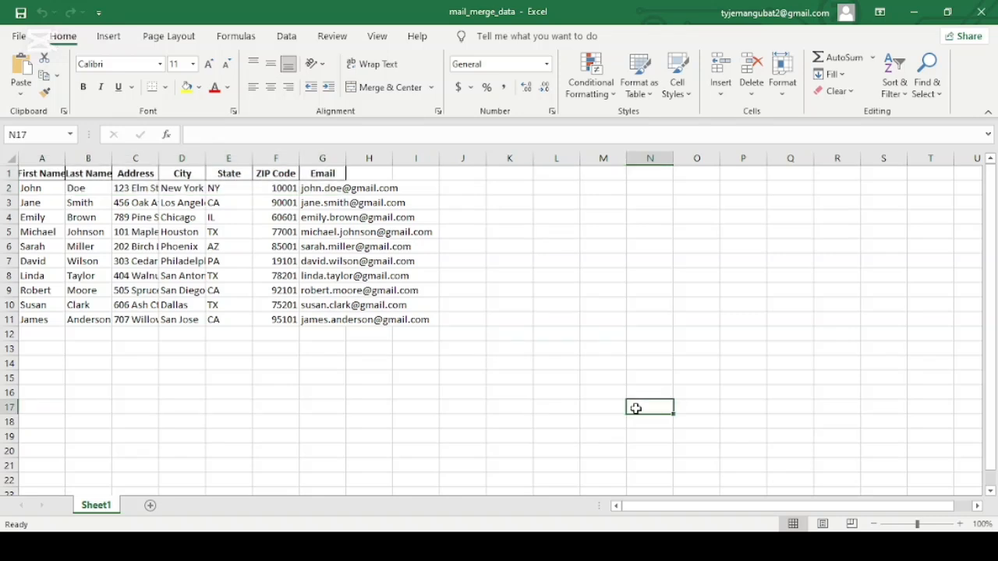
scroll(637, 408, "down", 2)
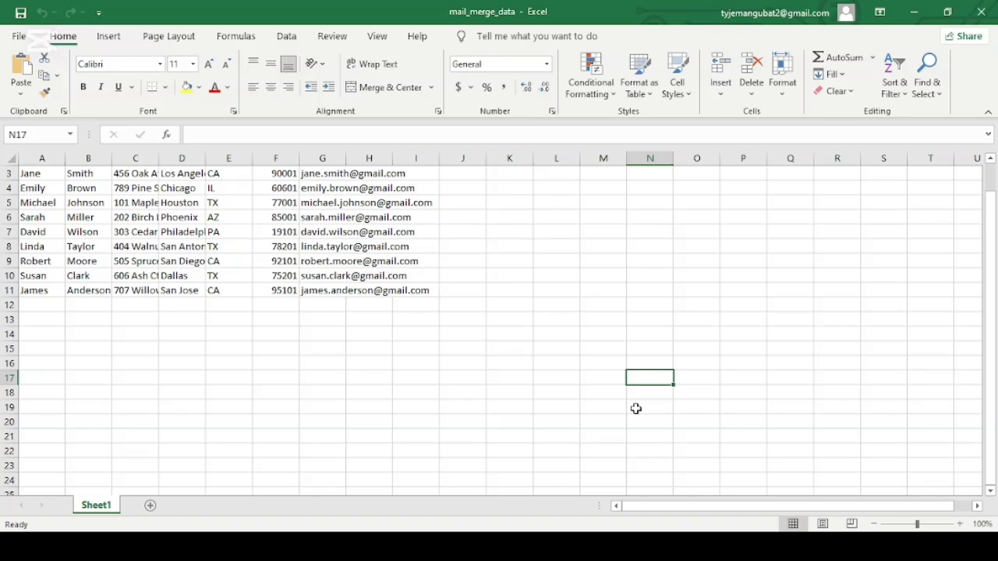
left_click(19, 36)
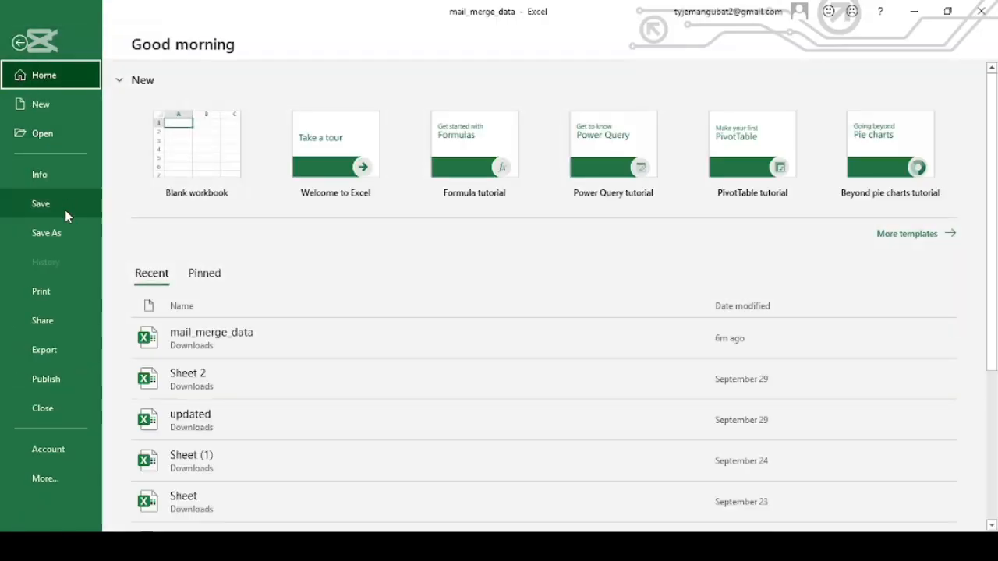
left_click(59, 232)
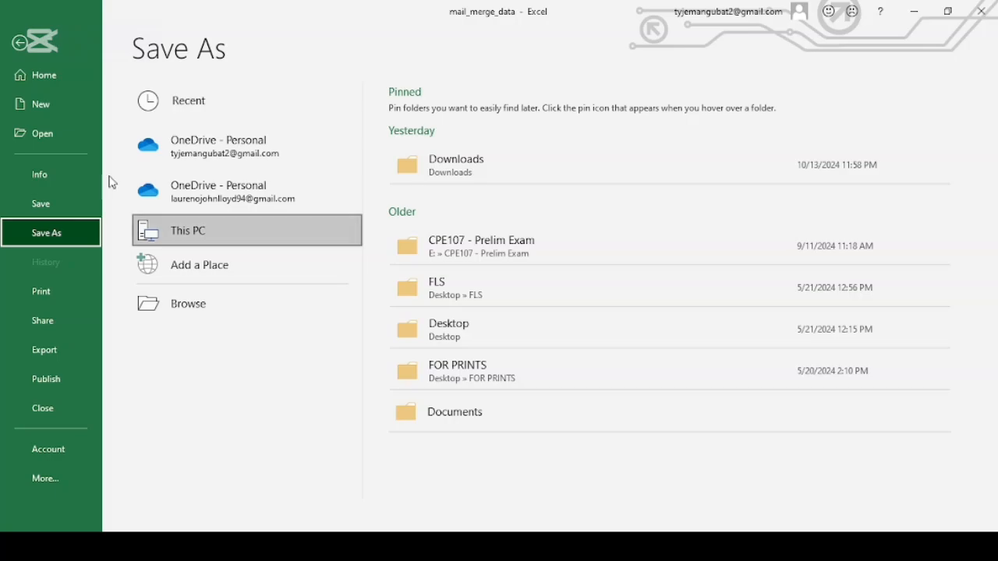
left_click(57, 210)
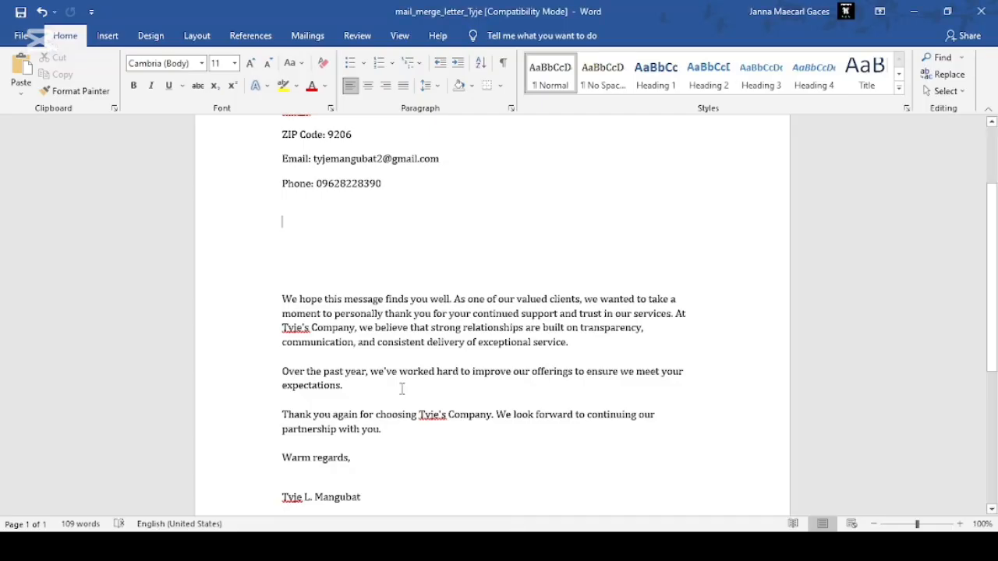
Switch to the letter in Word and insert the First_Name and Last_Name merge fields below the phone line
scroll(403, 389, "up", 3)
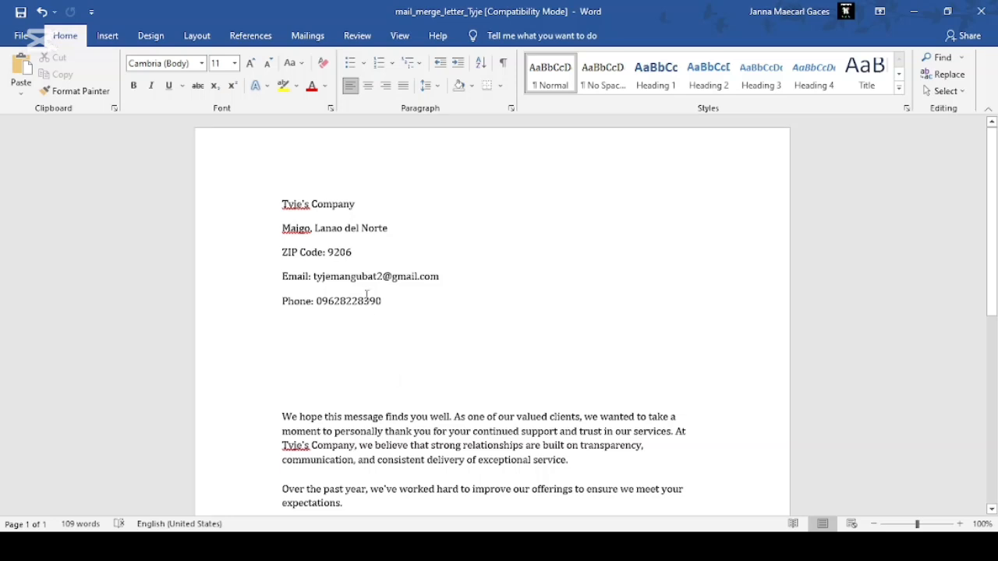
left_click(314, 35)
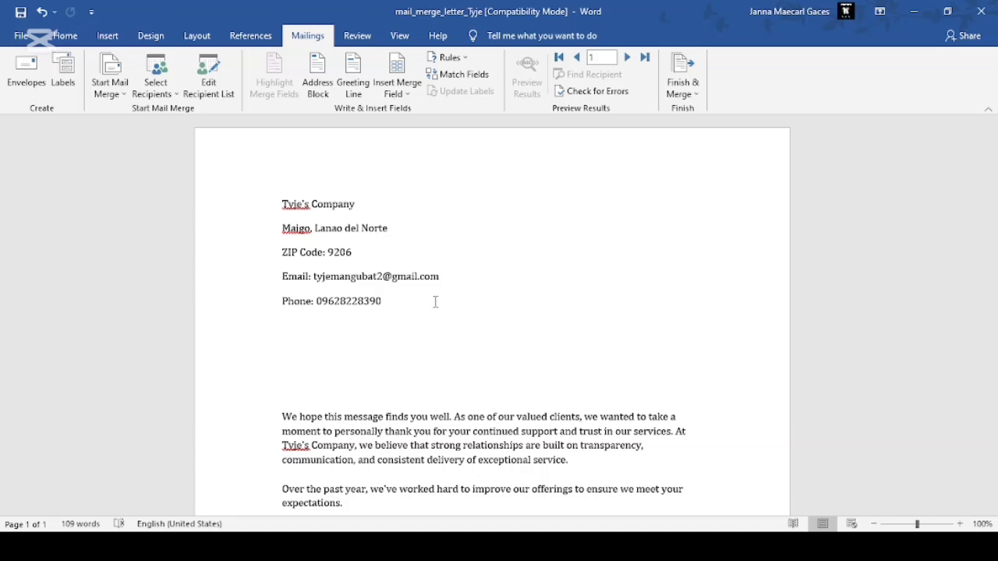
left_click(410, 111)
left_click(406, 97)
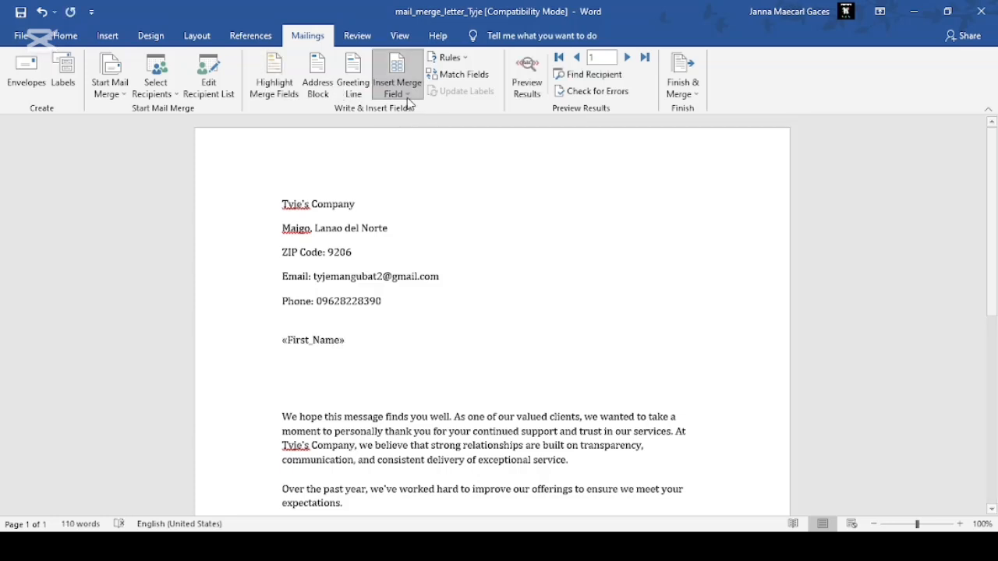
left_click(421, 142)
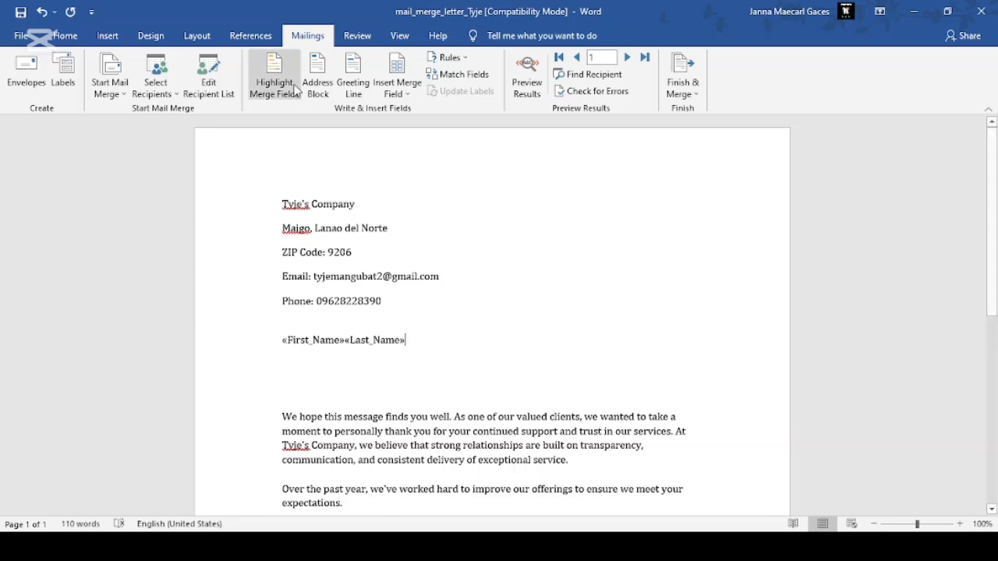
Delete the First_Name and Last_Name merge fields and insert a greeting line in their place
key("BackSpace")
key("BackSpace")
key("BackSpace")
key("BackSpace")
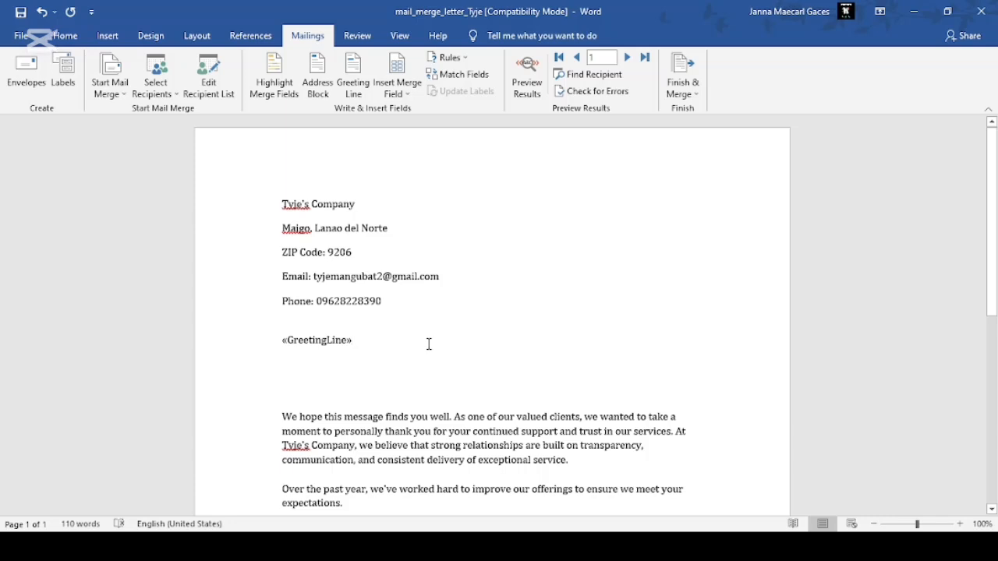
Insert the Address, City, State, ZIP_Code and Email merge fields on a new line below the greeting line
key("Return")
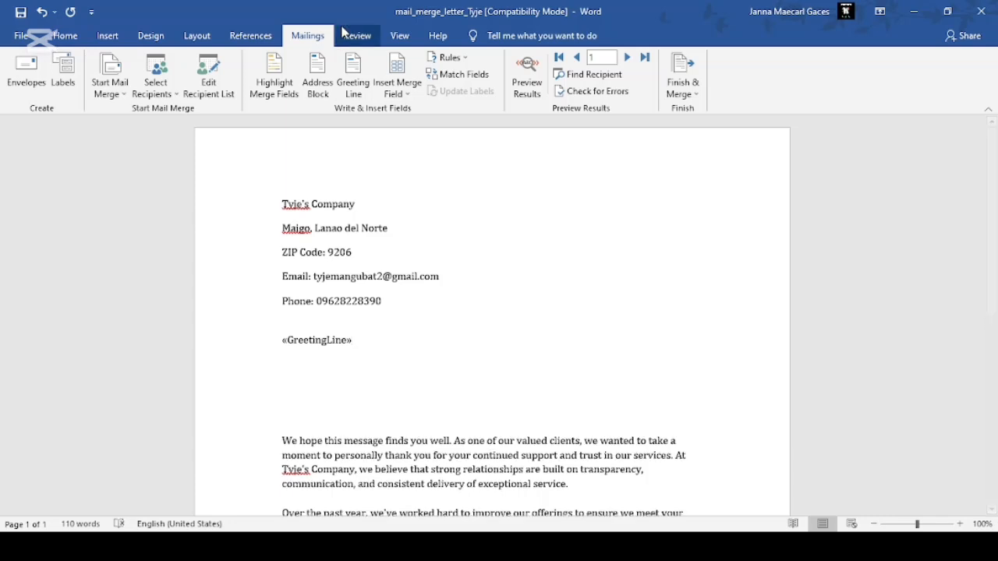
left_click(407, 140)
left_click(407, 94)
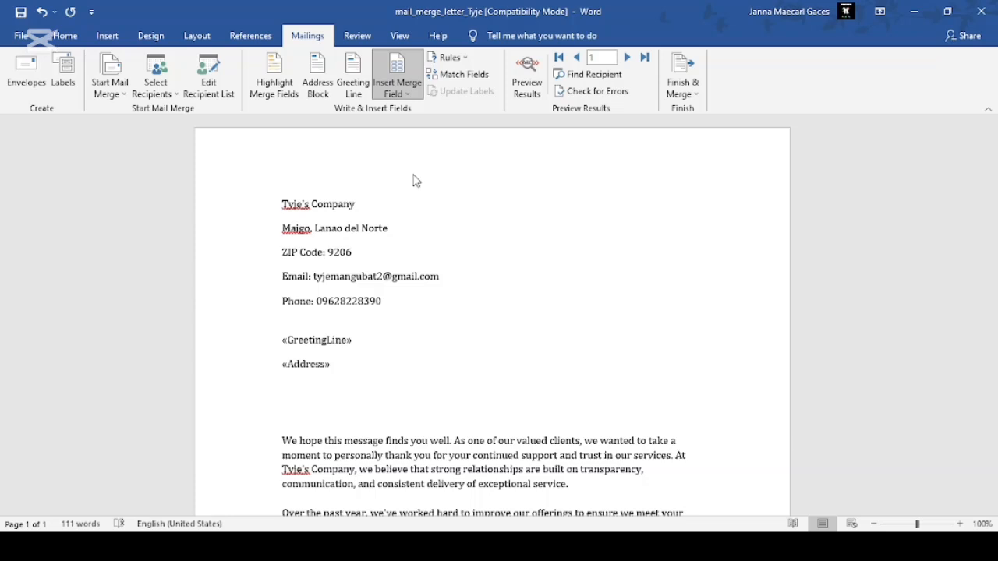
left_click(414, 118)
left_click(406, 180)
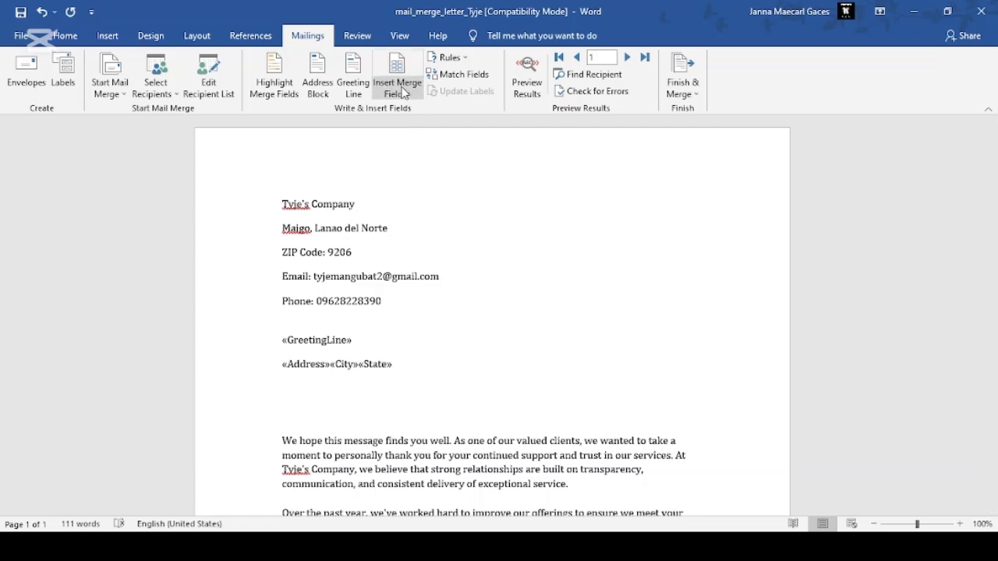
left_click(402, 92)
left_click(414, 193)
left_click(406, 84)
left_click(424, 206)
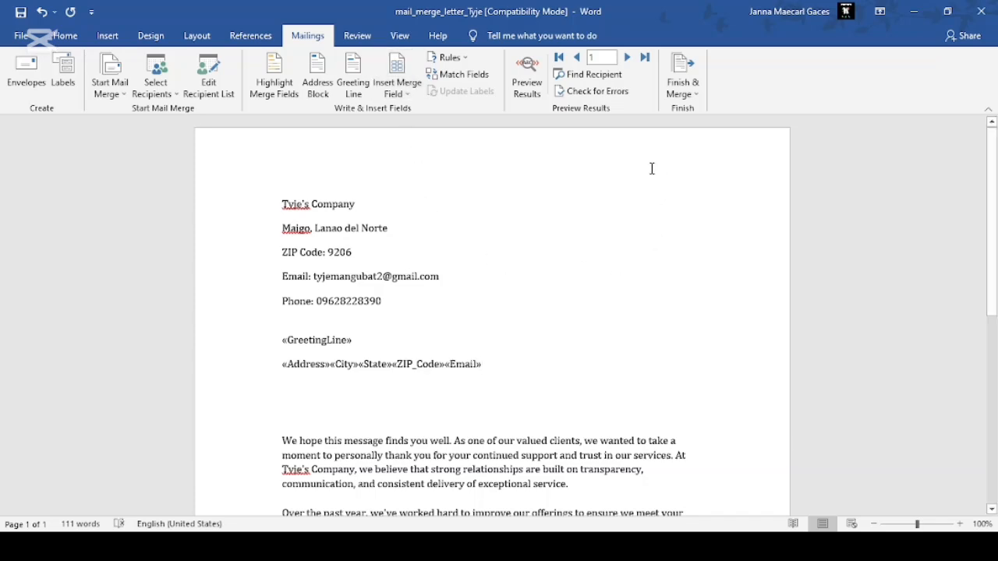
Preview the merged letter and step through the recipients from record 1 to record 8
left_click(526, 86)
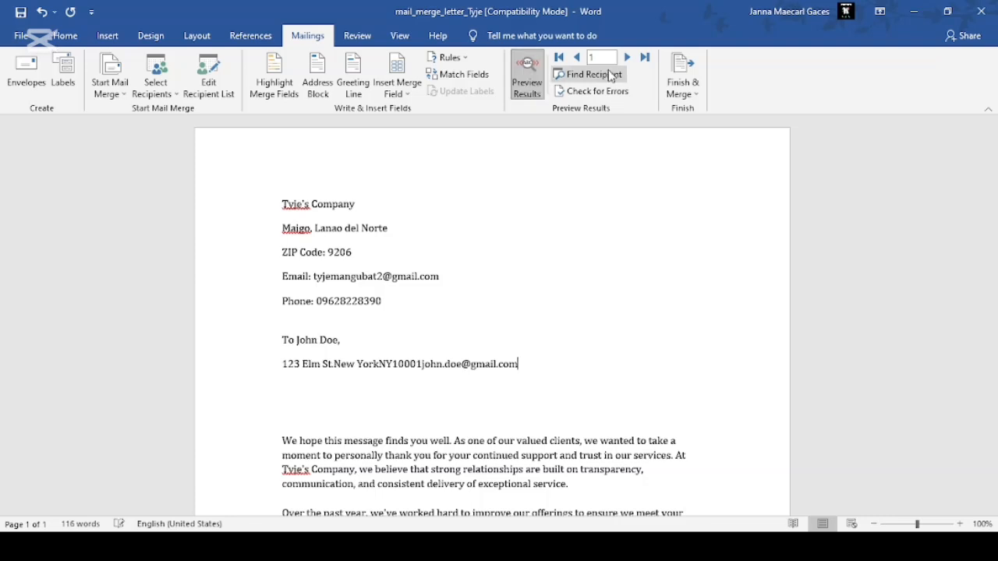
left_click(623, 60)
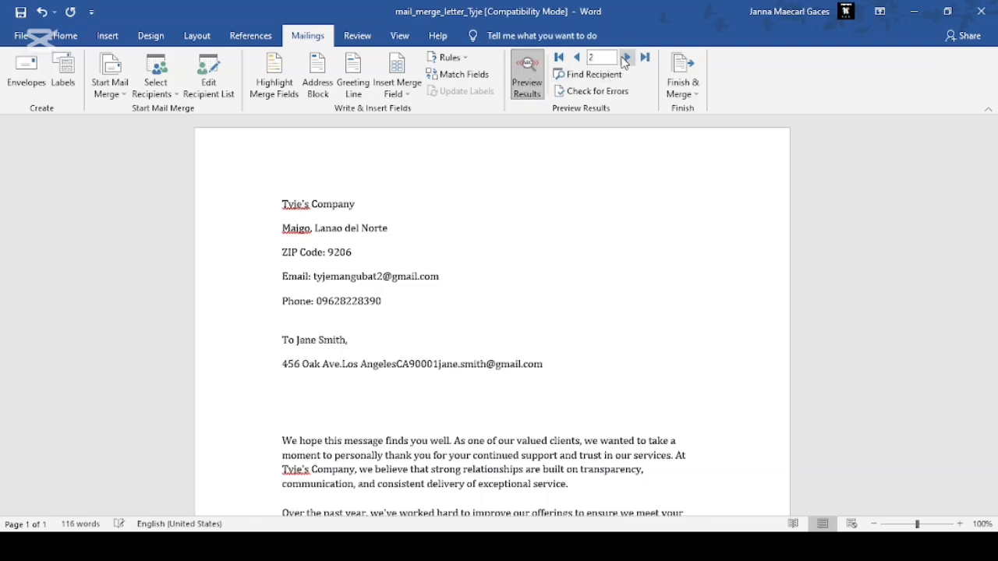
left_click(623, 59)
left_click(624, 59)
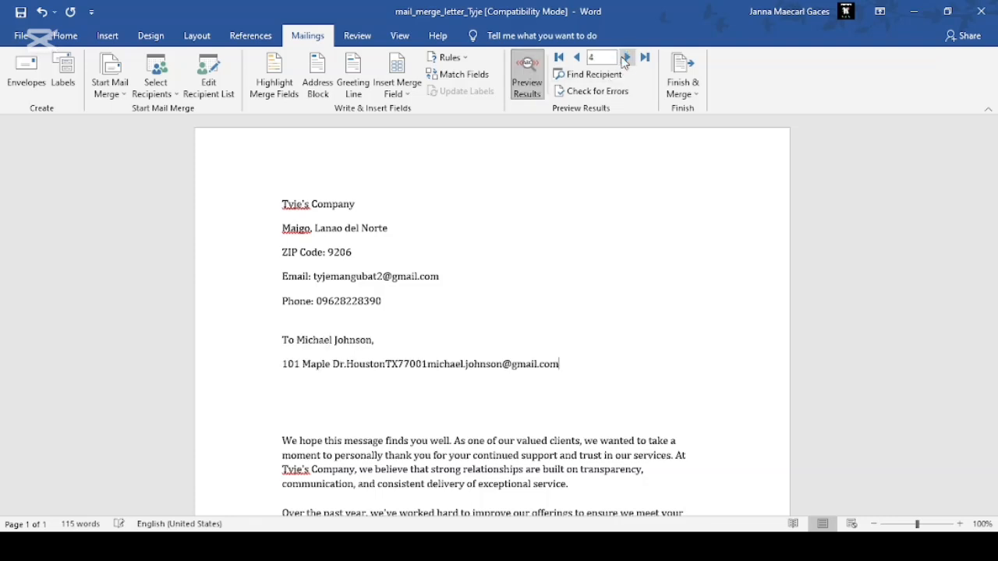
left_click(624, 59)
left_click(625, 59)
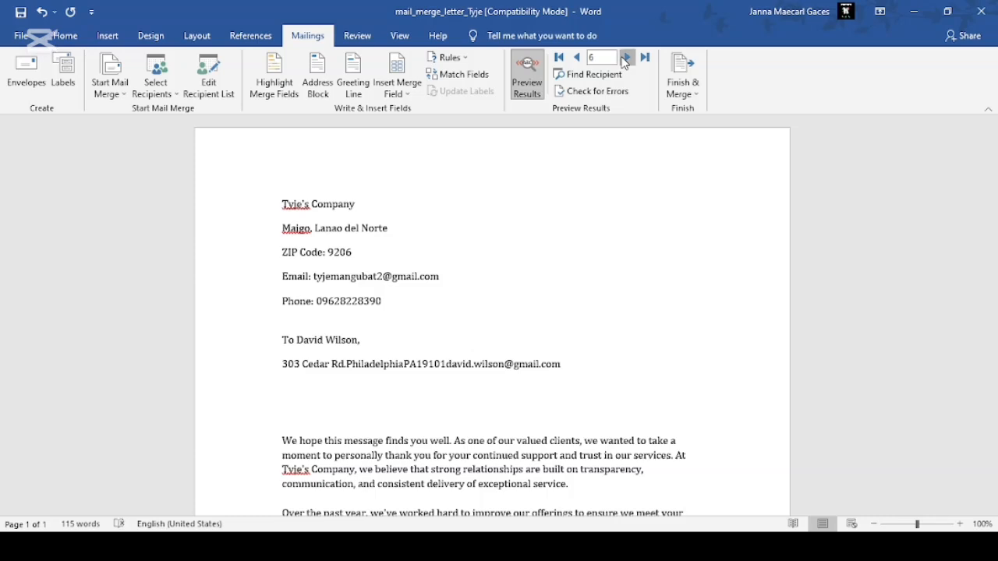
left_click(625, 59)
left_click(625, 59)
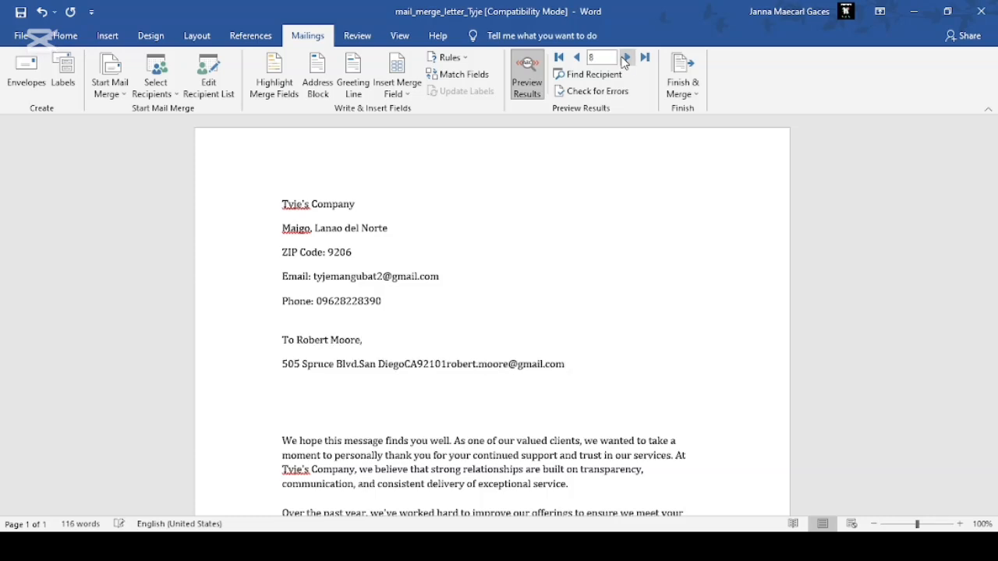
Turn off the results preview and move the Email merge field onto its own line below the address fields
left_click(527, 78)
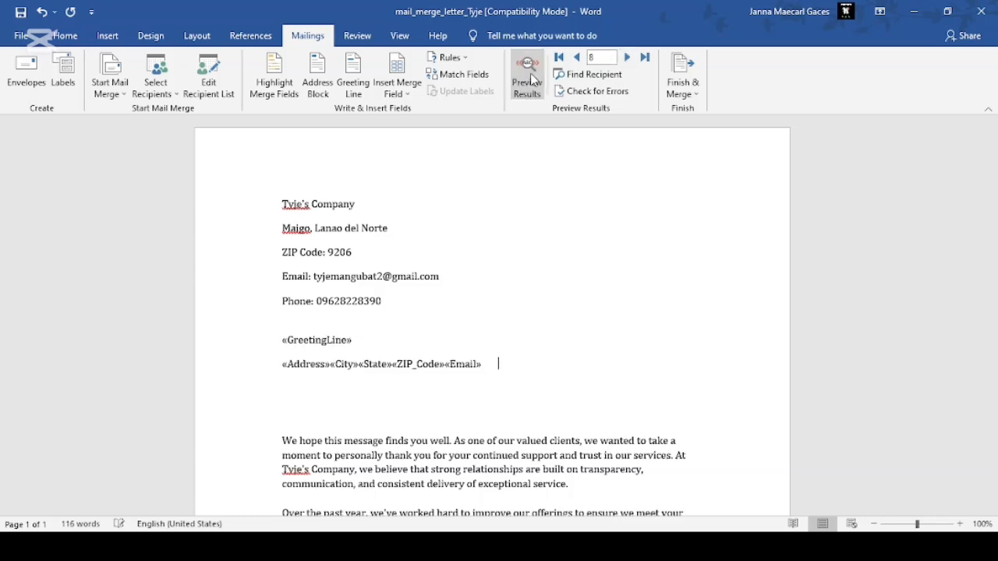
left_click(446, 361)
key("Return")
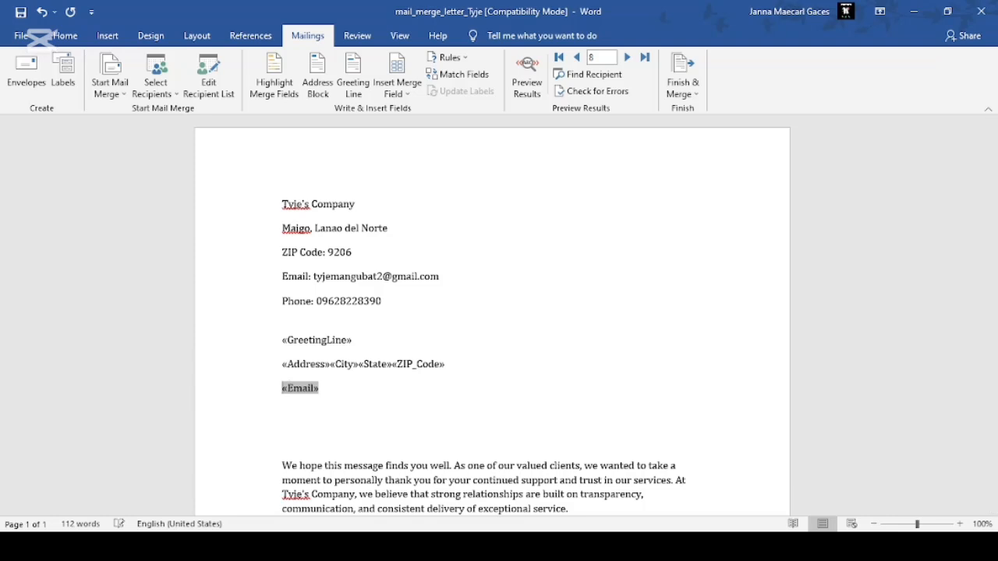
Preview the merged letter with the revised layout and advance to record 10
left_click(527, 78)
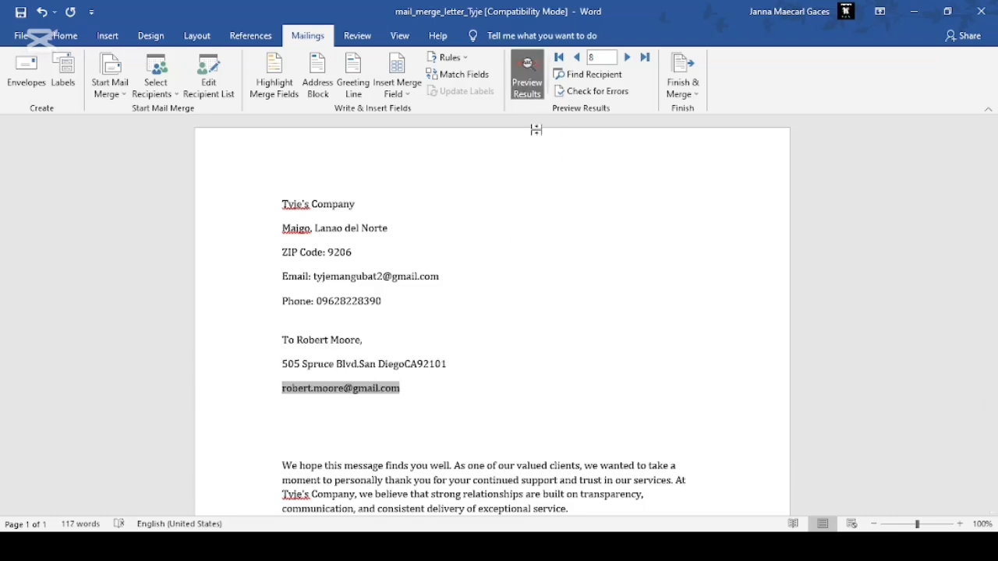
left_click(459, 296)
left_click(460, 351)
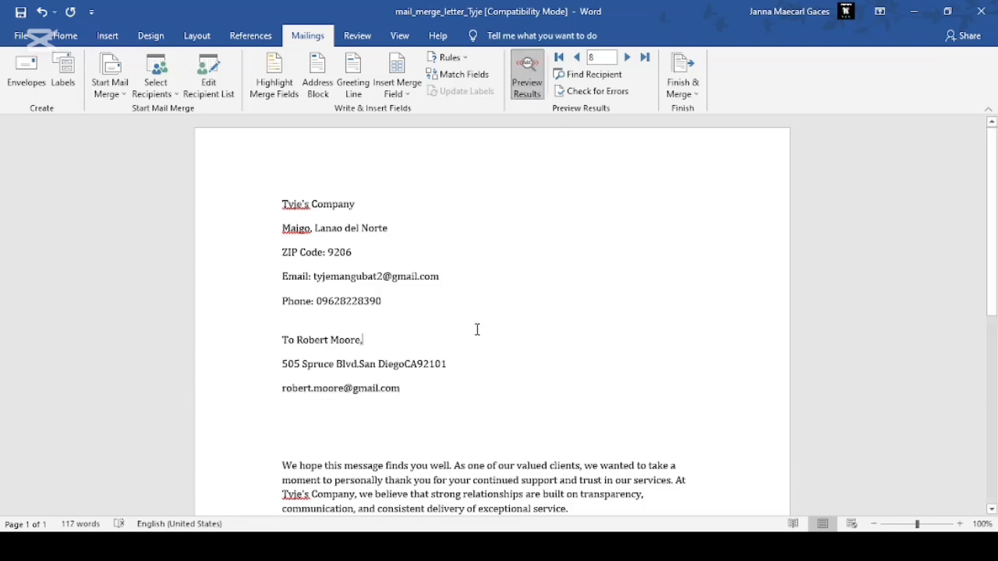
left_click(626, 57)
left_click(626, 58)
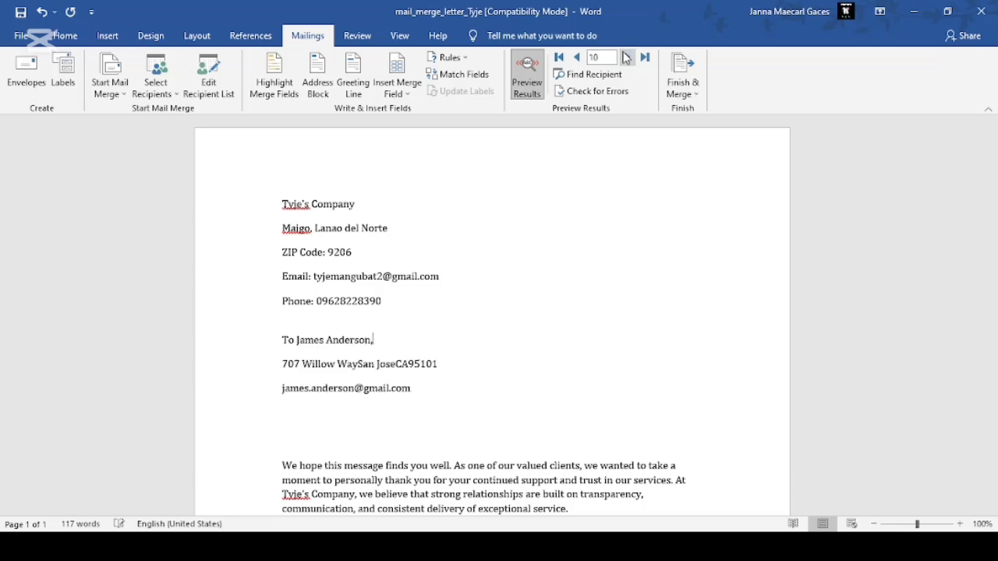